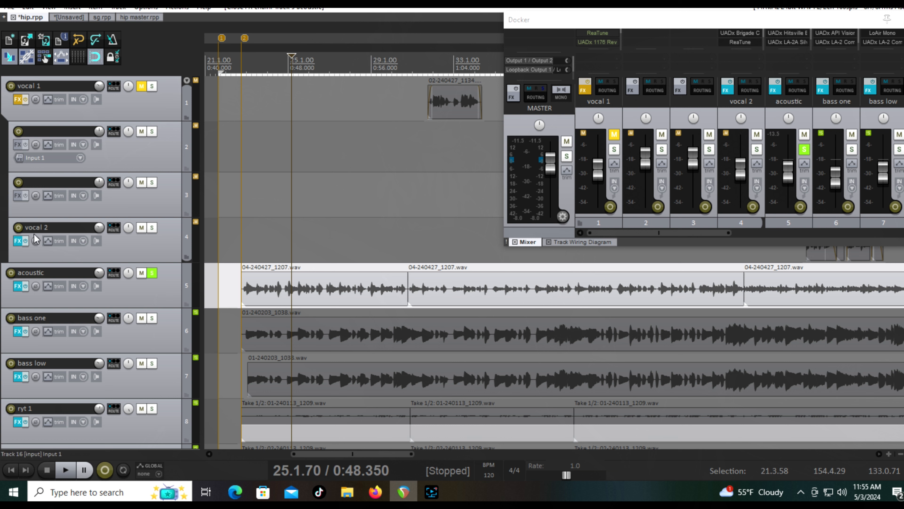
Step: Audition the soloed acoustic track with its whole FX chain bypassed, and re-enable the chain after stopping playback
{"action": "left_click", "coordinate": [26, 285]}
{"action": "left_click", "coordinate": [65, 469]}
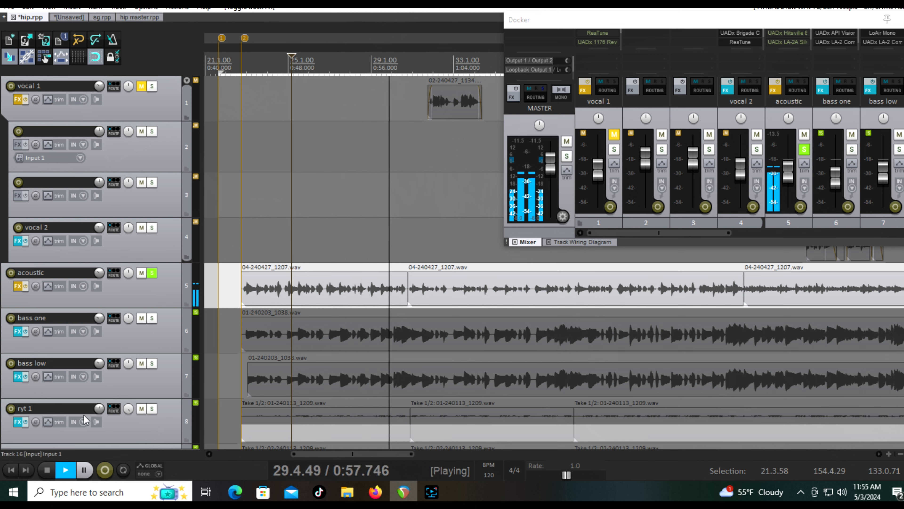
{"action": "left_click", "coordinate": [48, 470]}
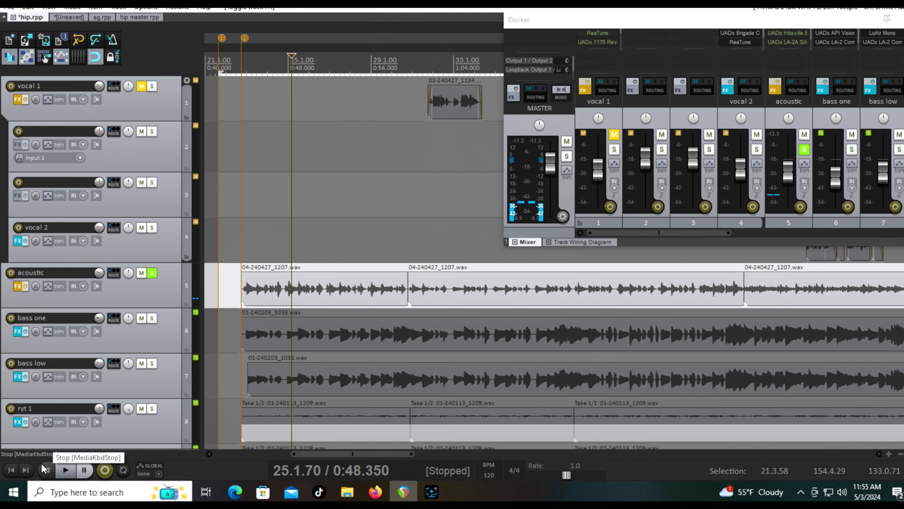
{"action": "left_click", "coordinate": [25, 286]}
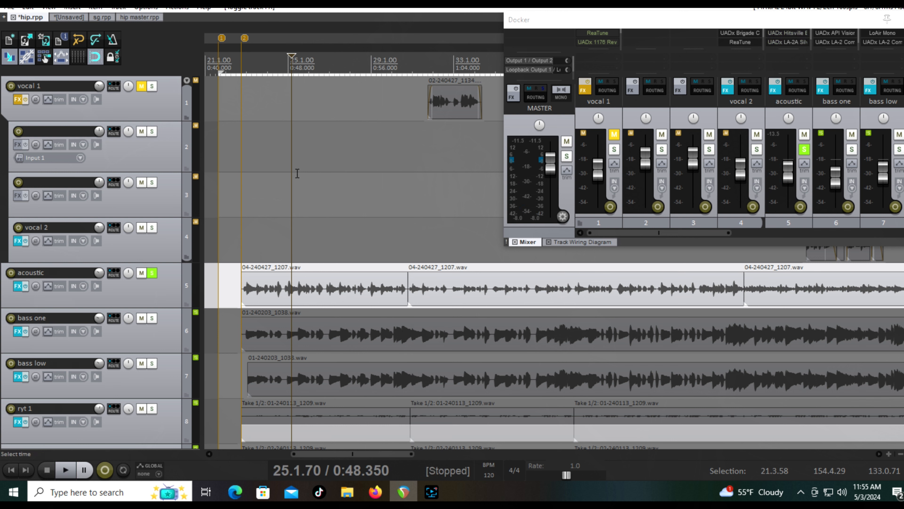
Step: Bypass CLA Unplugged and the LA-2A Silver compressor in the acoustic track's FX chain and show the Hitsville EQ
{"action": "left_click", "coordinate": [17, 286]}
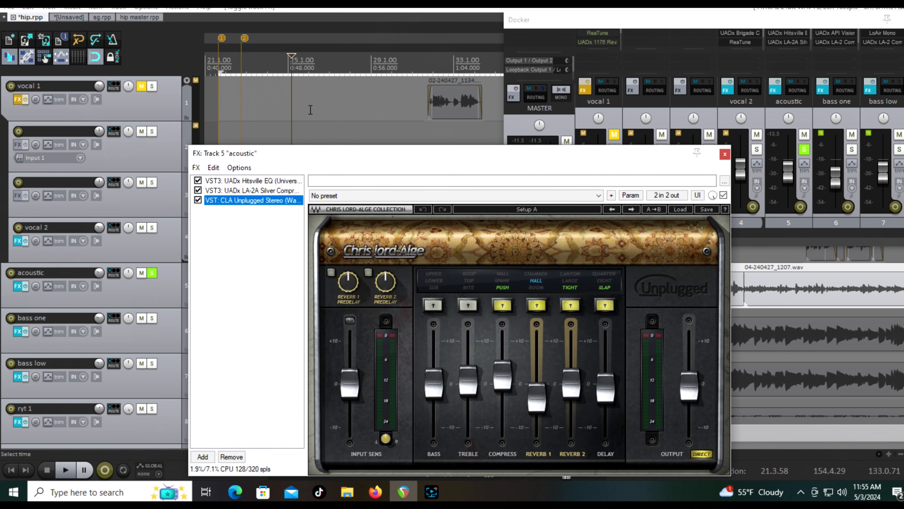
{"action": "left_click", "coordinate": [198, 201]}
{"action": "left_click", "coordinate": [198, 190]}
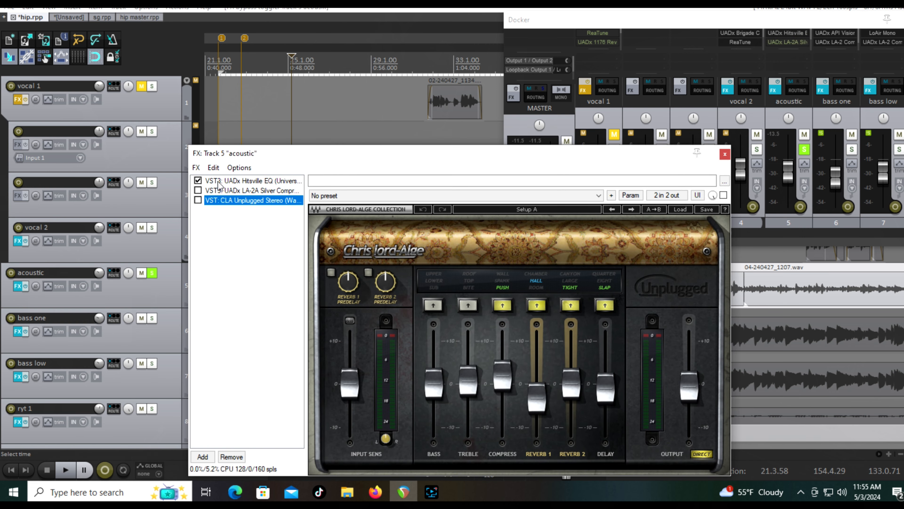
{"action": "left_click", "coordinate": [220, 181]}
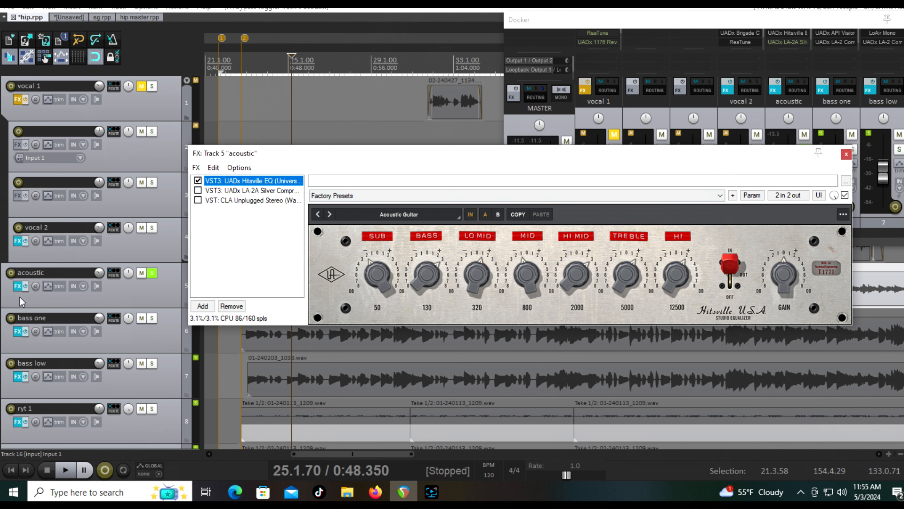
Step: Play the acoustic track while switching the Hitsville EQ off and back on to compare its effect, and stop playback
{"action": "left_click", "coordinate": [88, 471]}
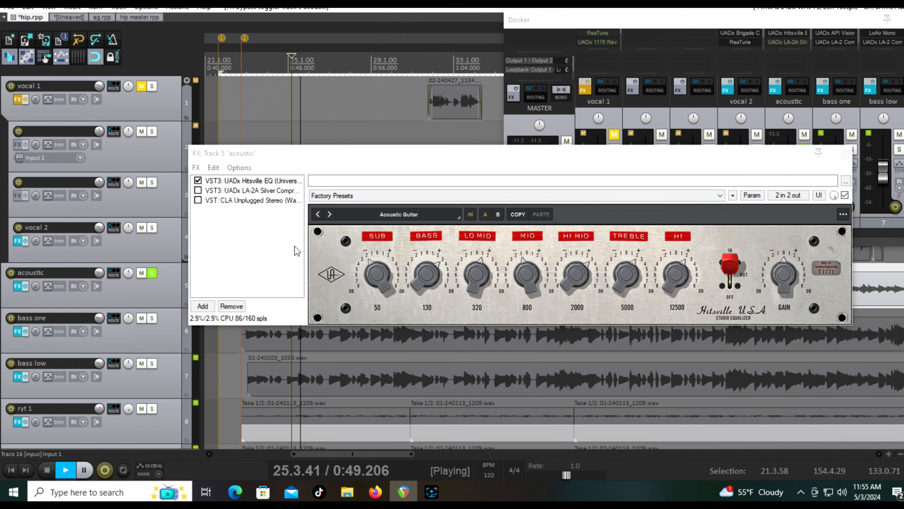
{"action": "left_click", "coordinate": [198, 180]}
{"action": "left_click", "coordinate": [198, 181]}
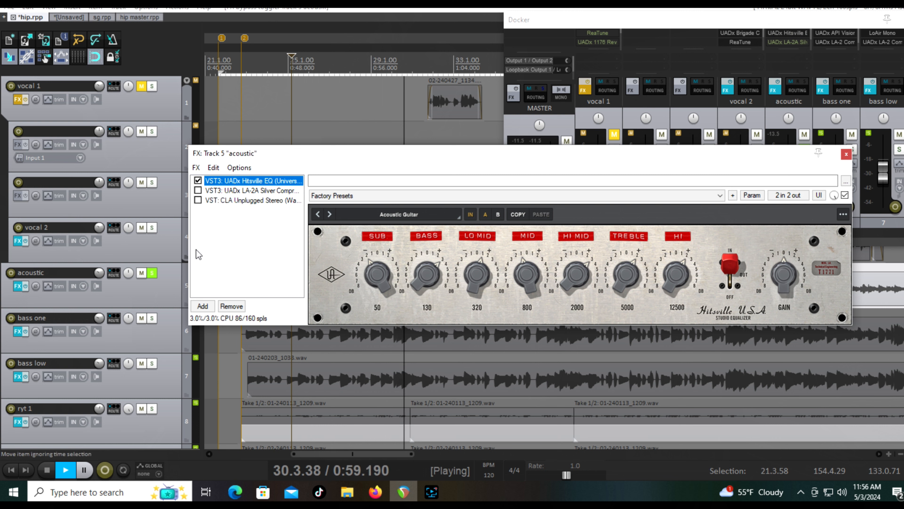
{"action": "left_click", "coordinate": [47, 469]}
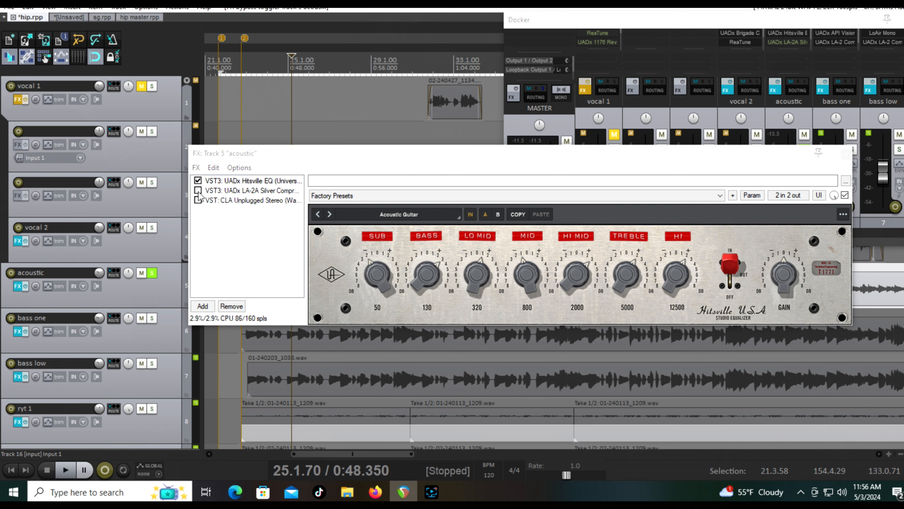
Step: Re-enable the LA-2A Silver compressor on the acoustic track during playback and replay the passage with EQ and compression active
{"action": "left_click", "coordinate": [216, 191]}
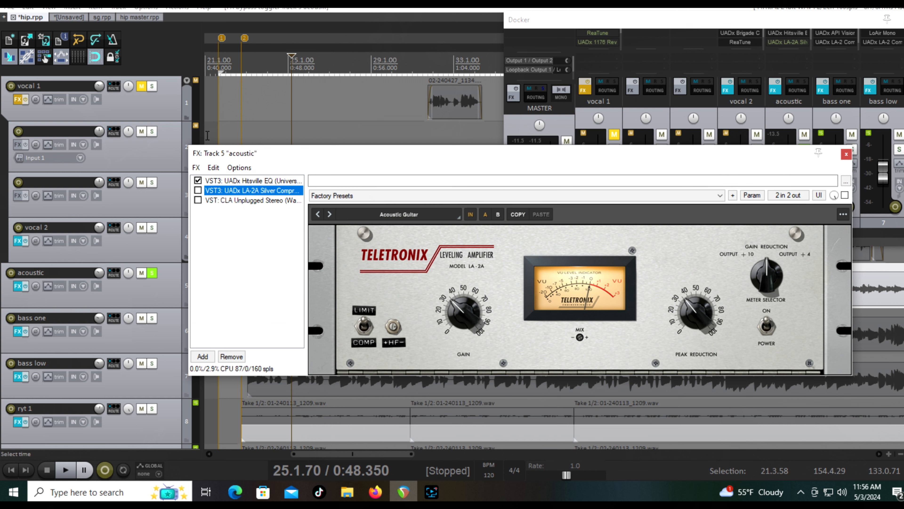
{"action": "left_click", "coordinate": [65, 470]}
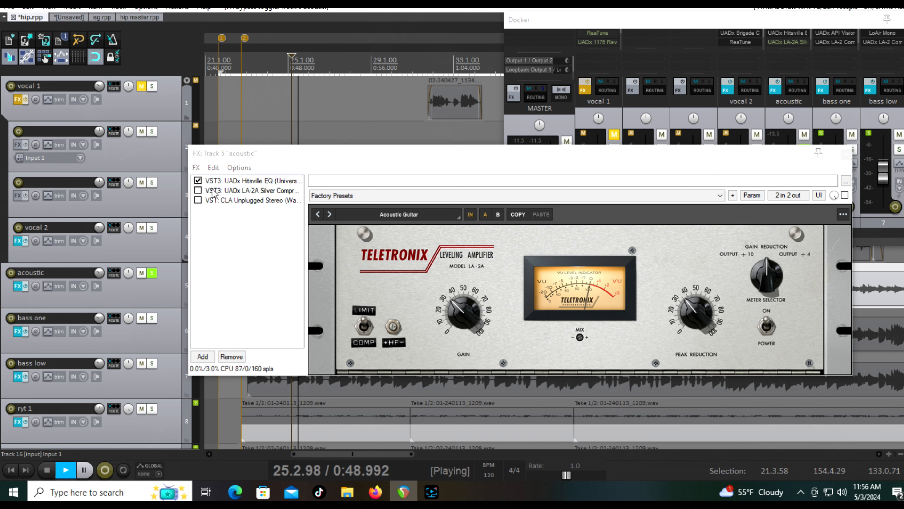
{"action": "left_click", "coordinate": [199, 191]}
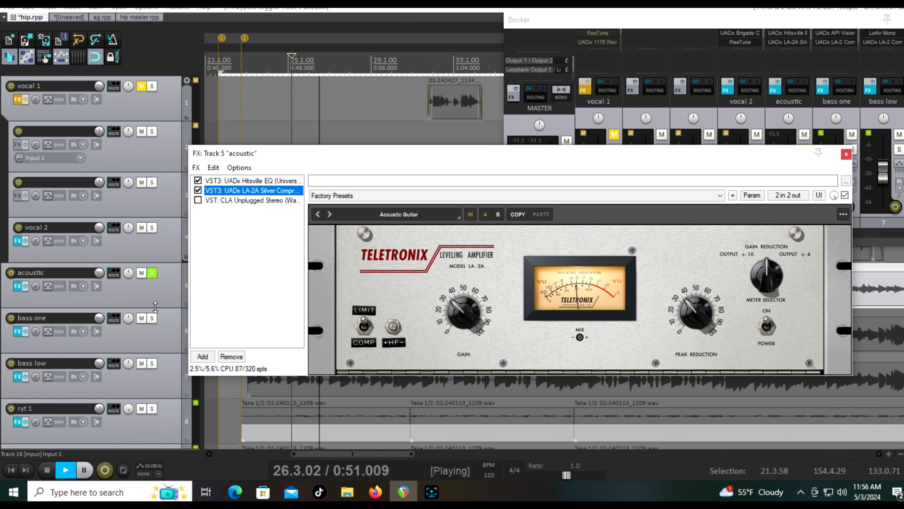
{"action": "left_click", "coordinate": [48, 471]}
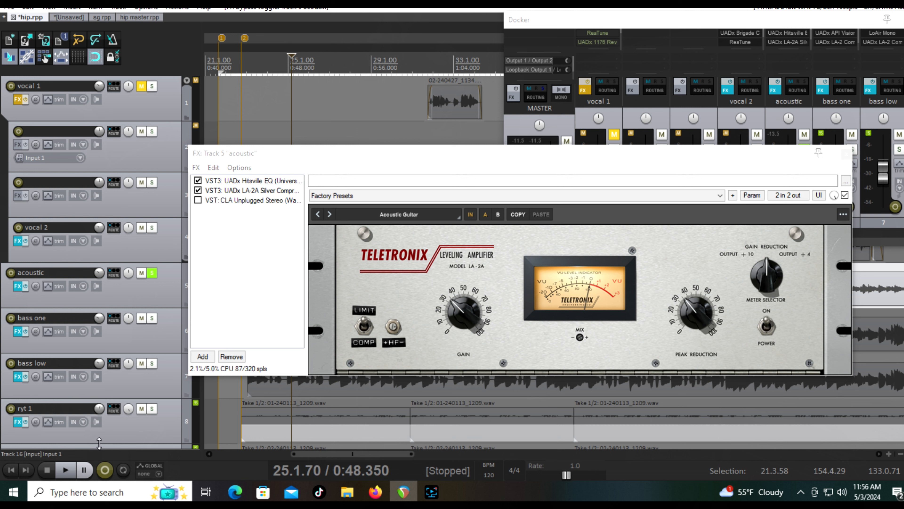
{"action": "left_click", "coordinate": [69, 469]}
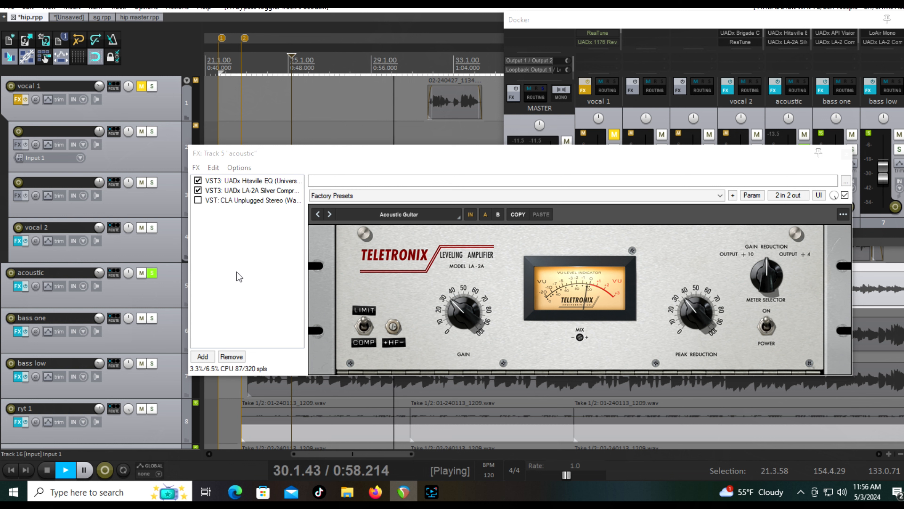
{"action": "left_click", "coordinate": [47, 471]}
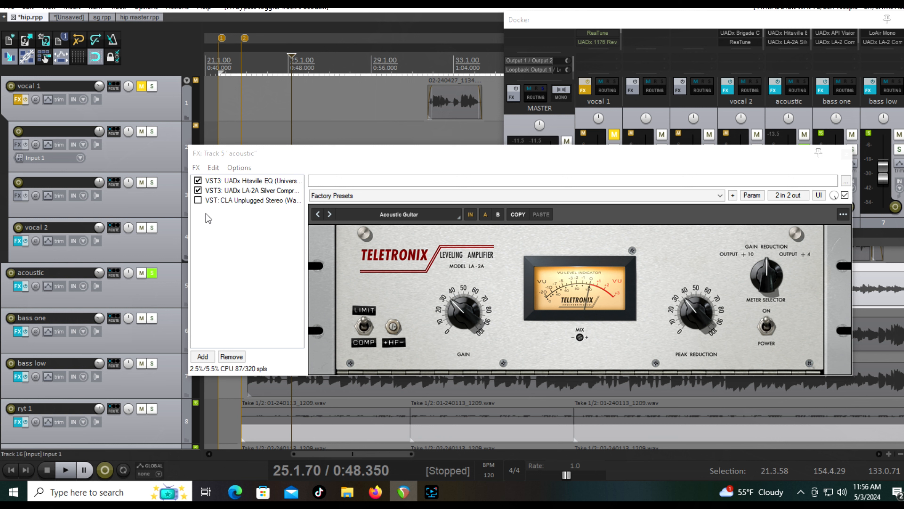
Step: Show CLA Unplugged Stereo and re-enable it on the acoustic track during playback, stopping after the comparison
{"action": "left_click", "coordinate": [242, 201]}
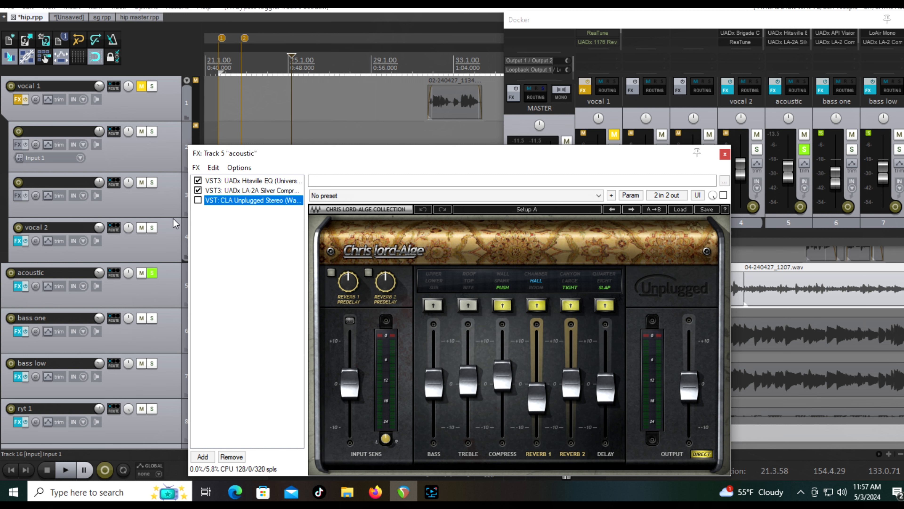
{"action": "key", "text": "space"}
{"action": "left_click", "coordinate": [198, 200]}
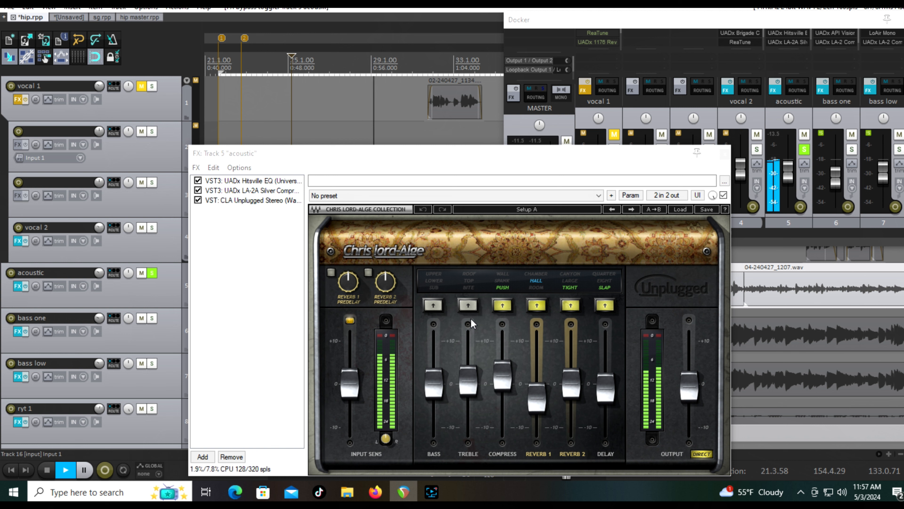
{"action": "left_click", "coordinate": [47, 470]}
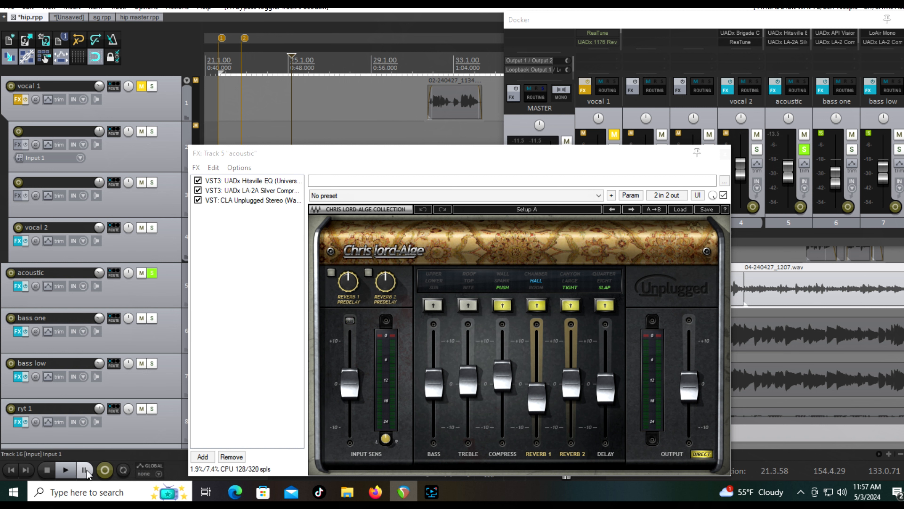
Step: Unsolo the acoustic track while the song plays, and reposition its FX window below the mixer with the LA-2A compressor shown
{"action": "left_click", "coordinate": [66, 474]}
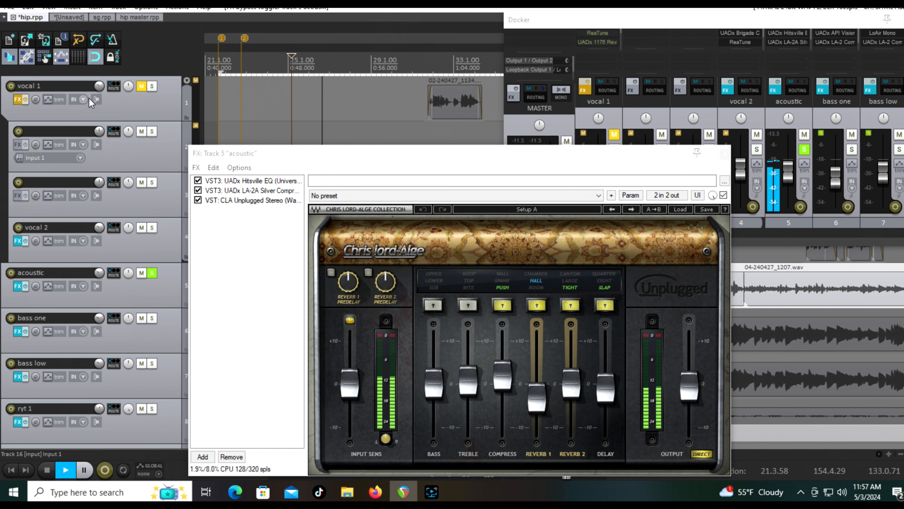
{"action": "left_click", "coordinate": [152, 273]}
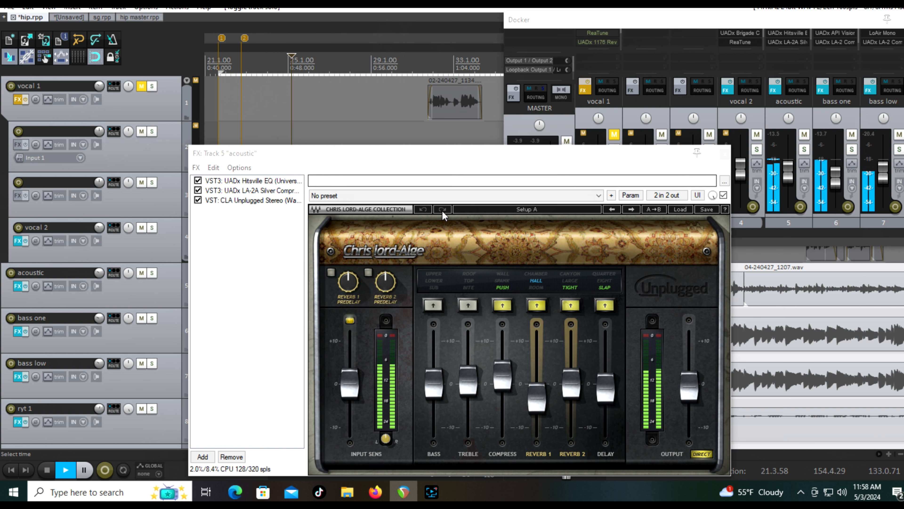
{"action": "left_click", "coordinate": [420, 170]}
{"action": "left_click_drag", "start_coordinate": [519, 160], "coordinate": [311, 34]}
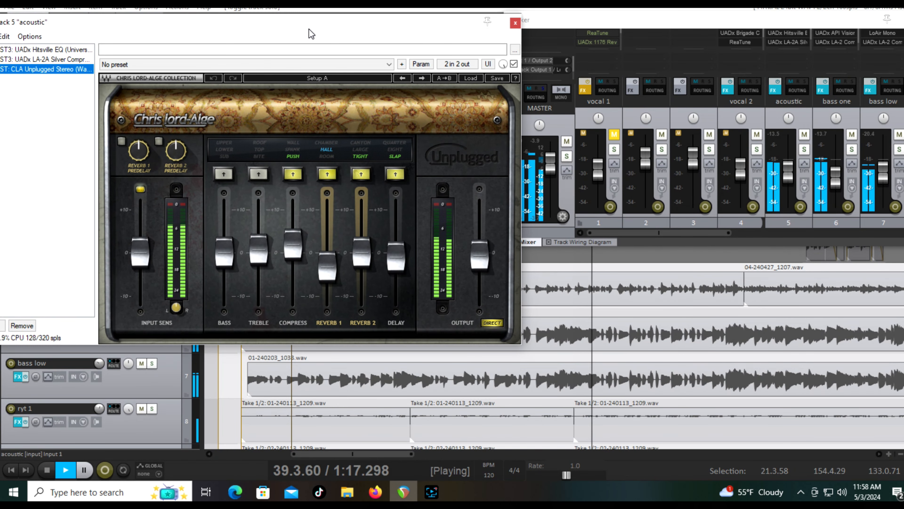
{"action": "scroll", "coordinate": [71, 390], "scroll_direction": "down", "scroll_amount": 2}
{"action": "scroll", "coordinate": [71, 390], "scroll_direction": "up", "scroll_amount": 2}
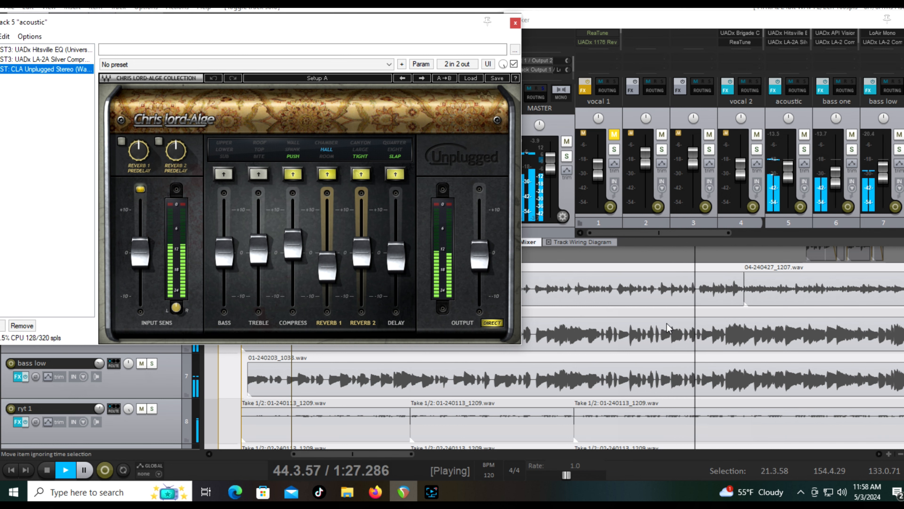
{"action": "left_click", "coordinate": [53, 59]}
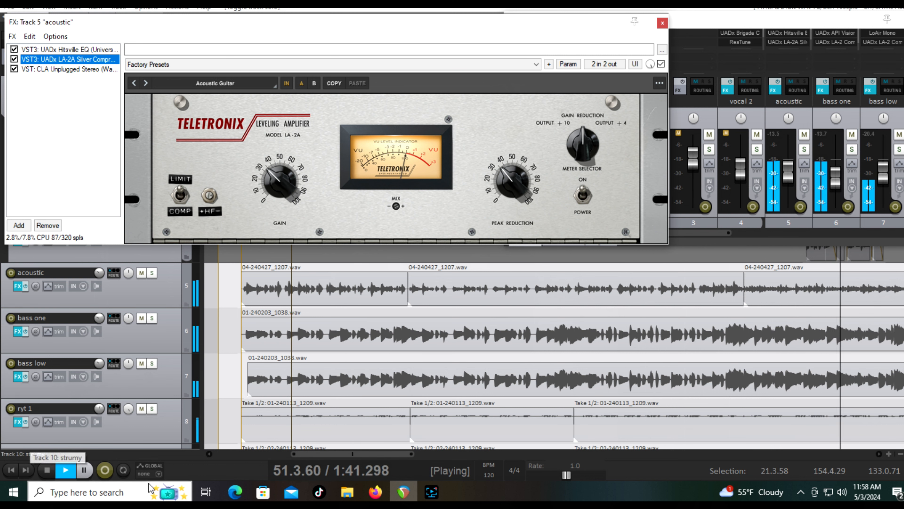
{"action": "left_click_drag", "start_coordinate": [186, 25], "coordinate": [385, 203]}
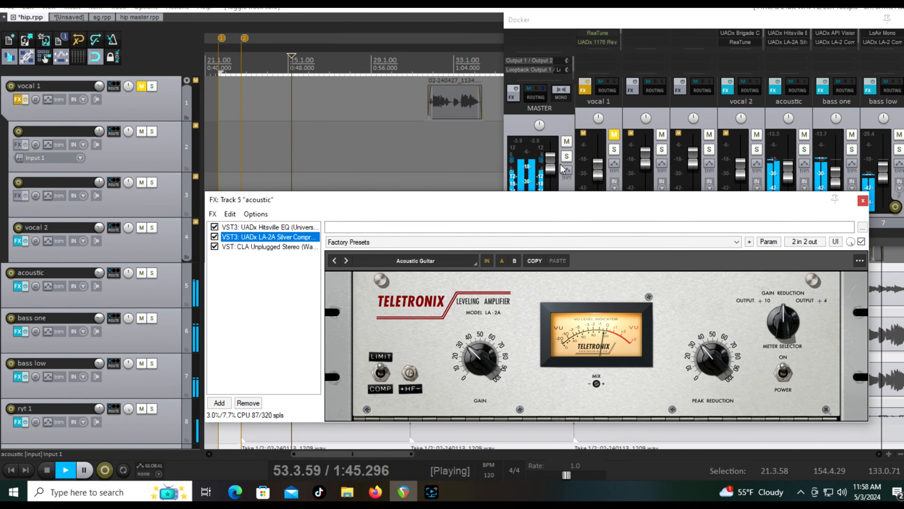
Step: Check the mix balance with the master fader lowered during playback, restore the fader and stop playback
{"action": "mouse_move", "coordinate": [552, 171]}
{"action": "left_click_drag", "start_coordinate": [553, 171], "coordinate": [552, 188]}
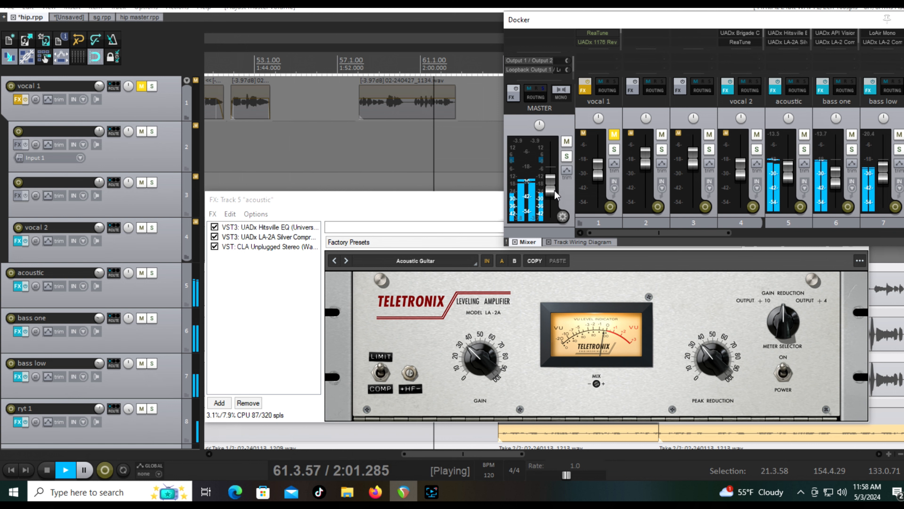
{"action": "mouse_move", "coordinate": [553, 190]}
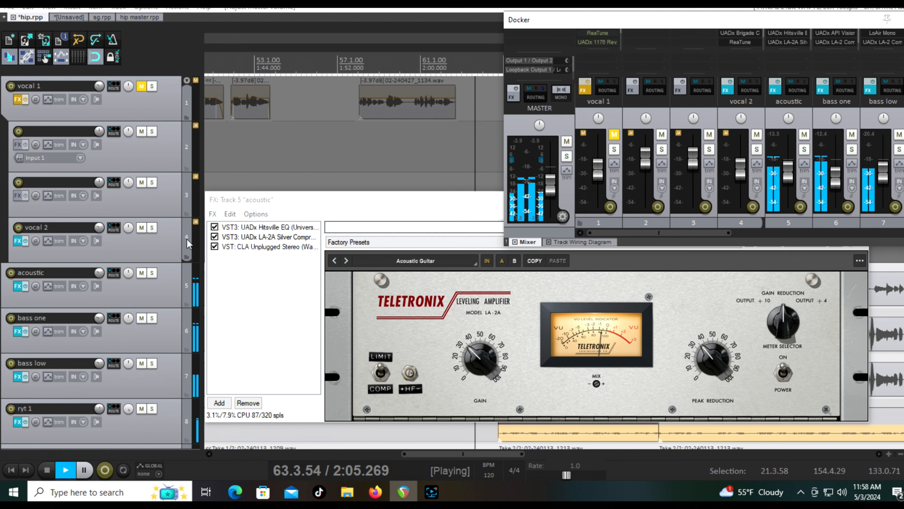
{"action": "left_click_drag", "start_coordinate": [551, 189], "coordinate": [547, 161]}
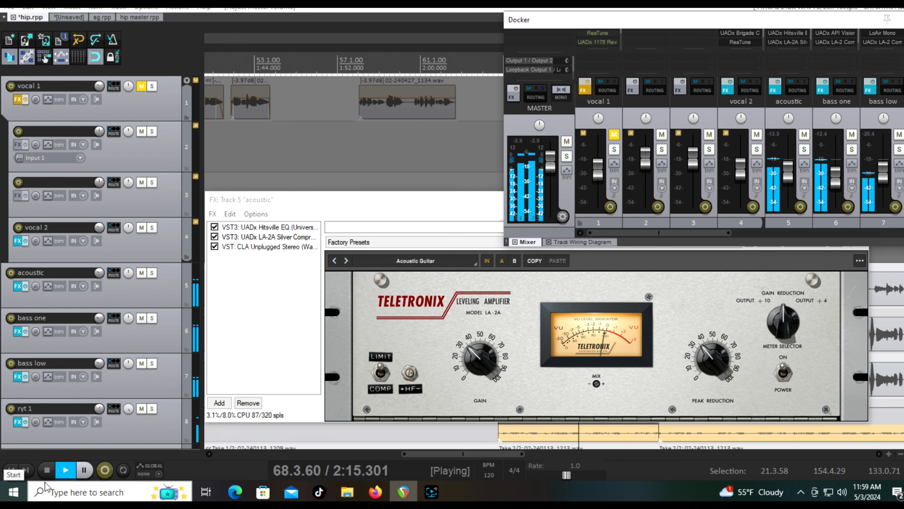
{"action": "left_click", "coordinate": [44, 467]}
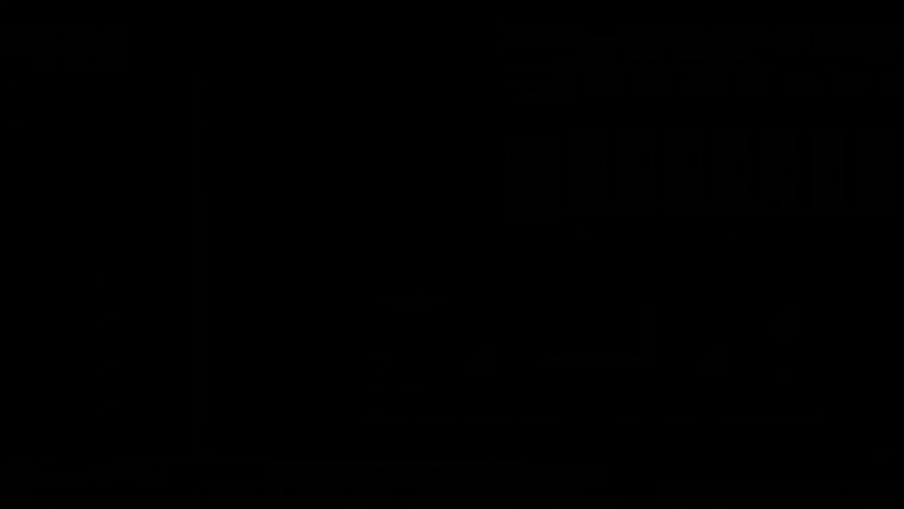